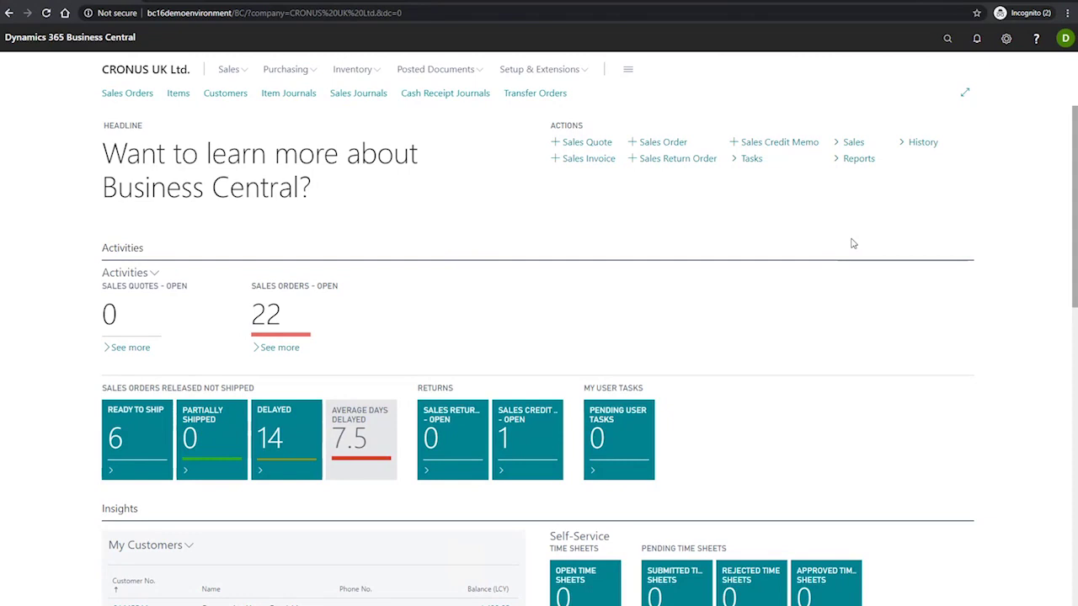
- Search for 'blanket sales order' to open the Blanket Sales Orders list
left_click(949, 40)
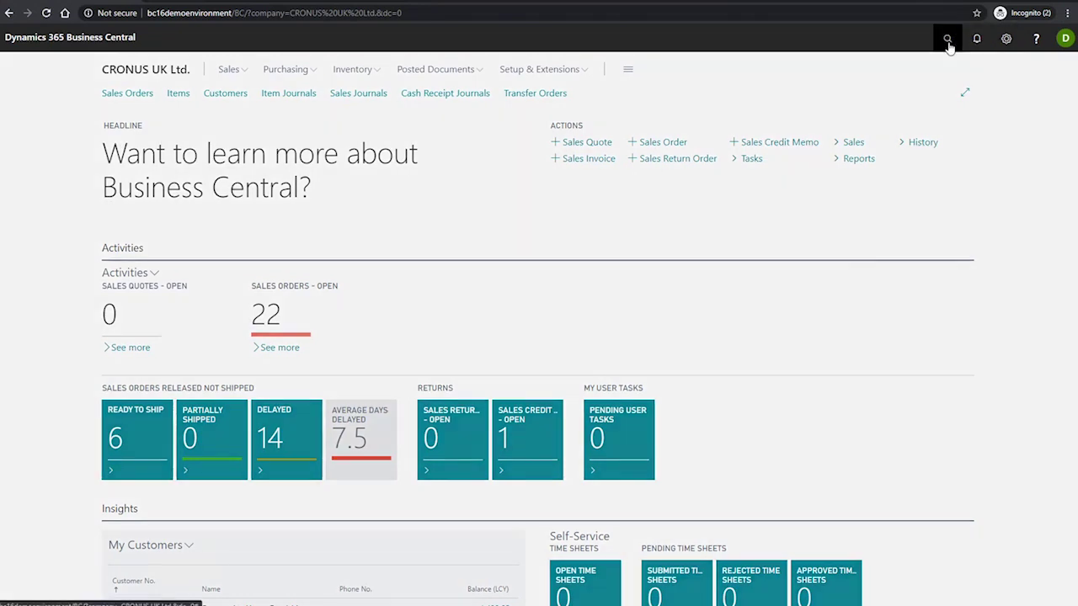
type("blanket sales order")
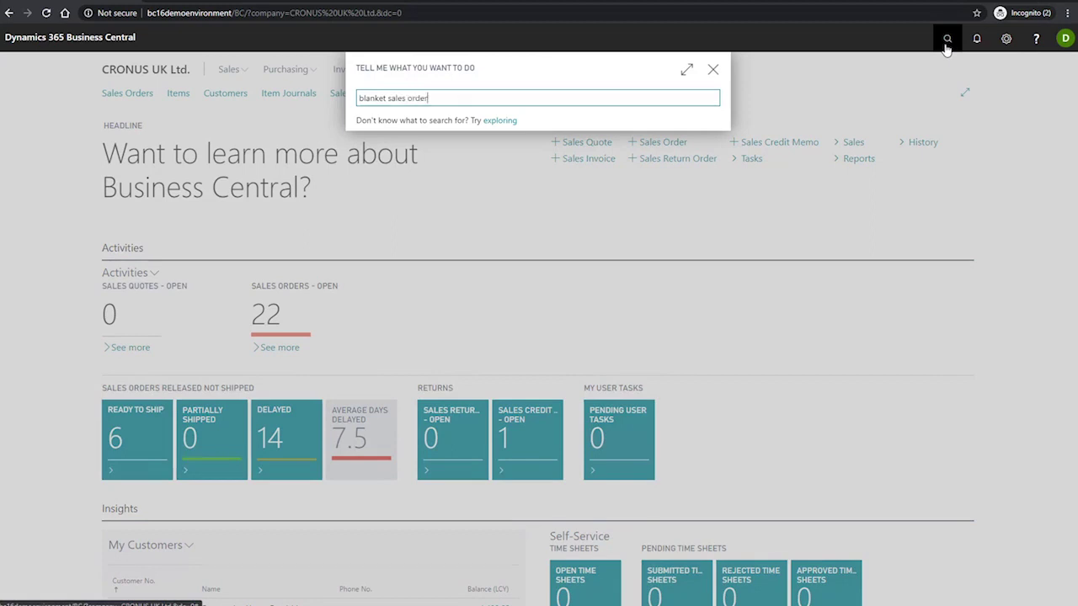
key("Return")
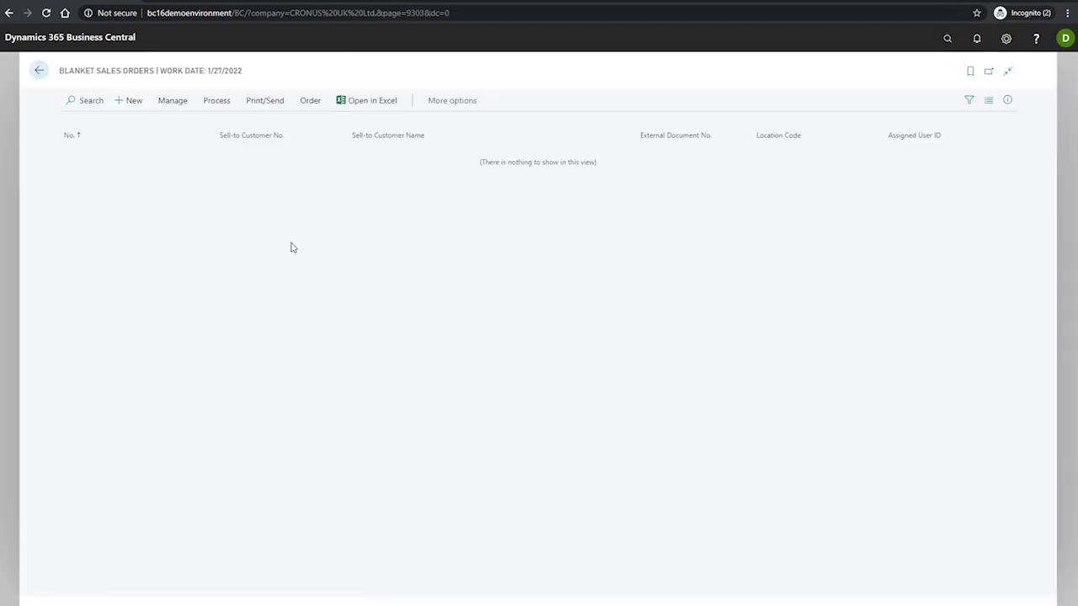
- Create blanket sales order BSO-101001 with the insurance company picked as its customer
left_click(130, 103)
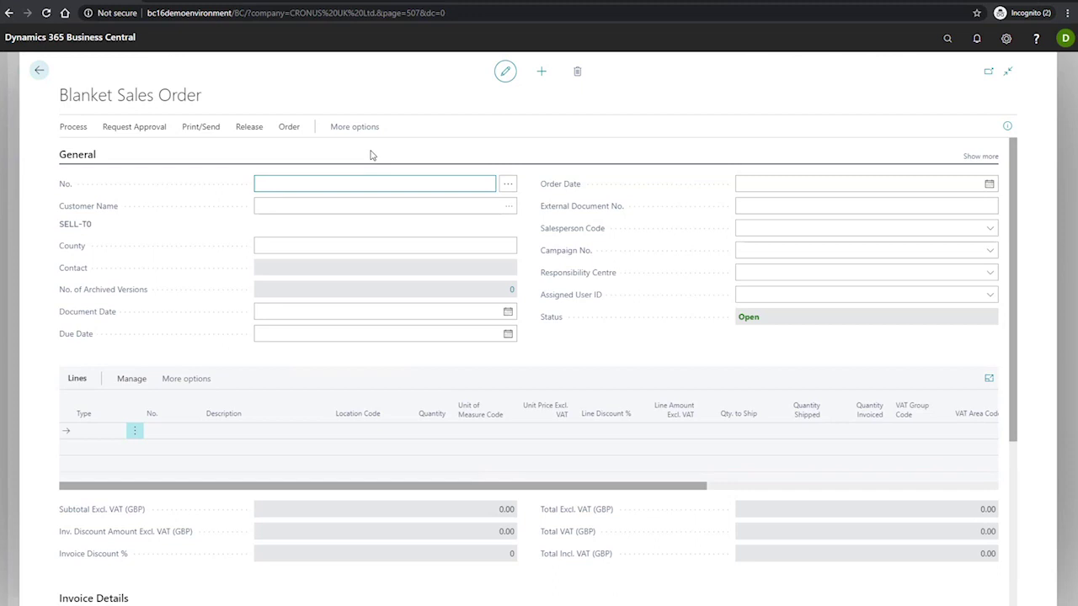
left_click(346, 206)
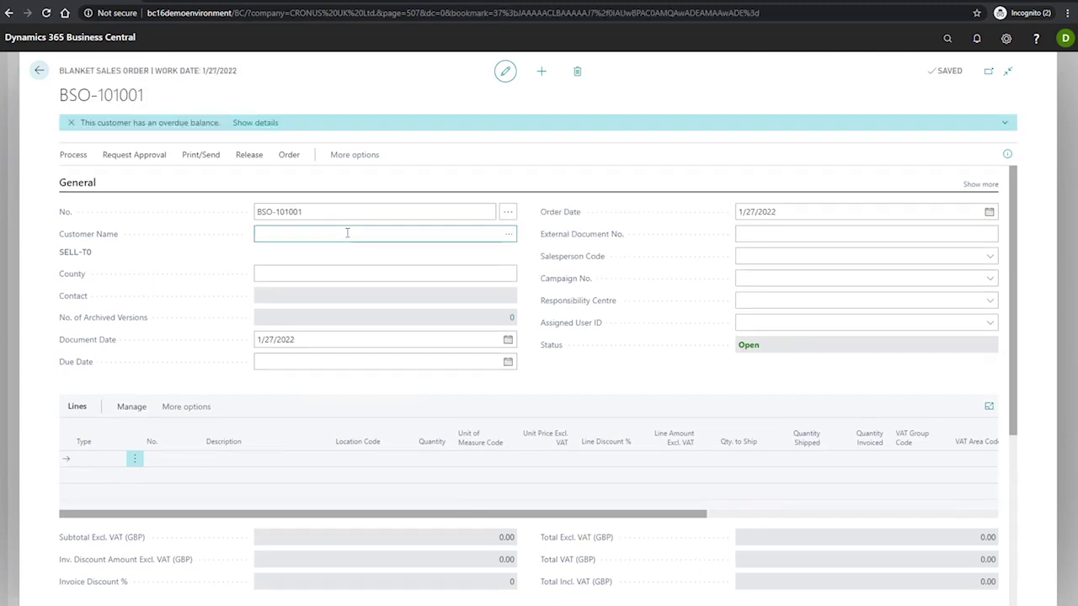
type("John")
key("Tab")
double_click(286, 435)
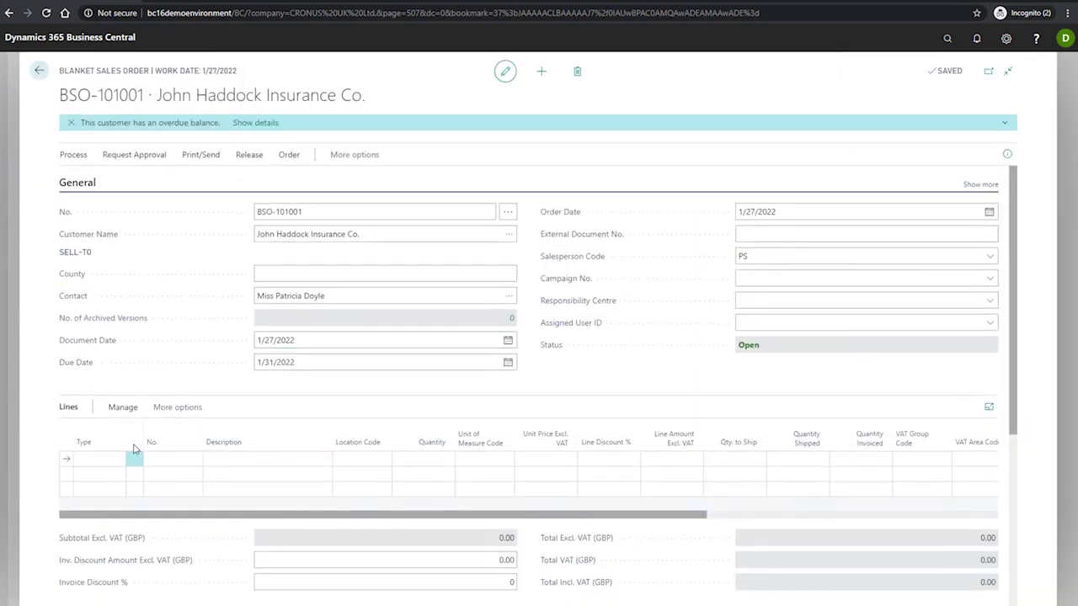
left_click(103, 460)
left_click(102, 462)
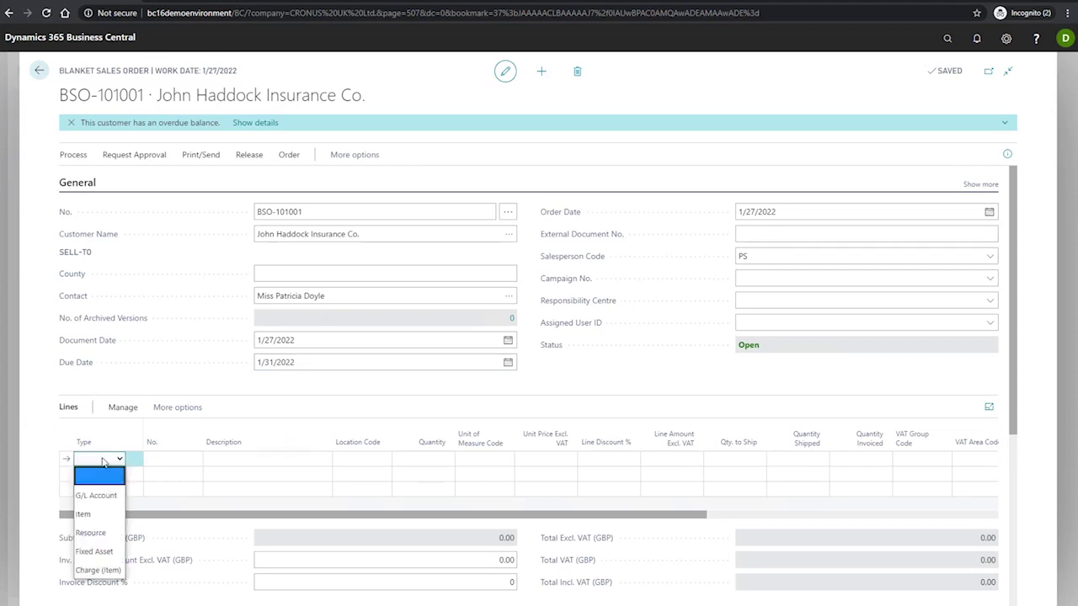
- Add an item line for 200 of item 1900-S, PARIS Guest Chair, black
left_click(101, 515)
left_click(169, 458)
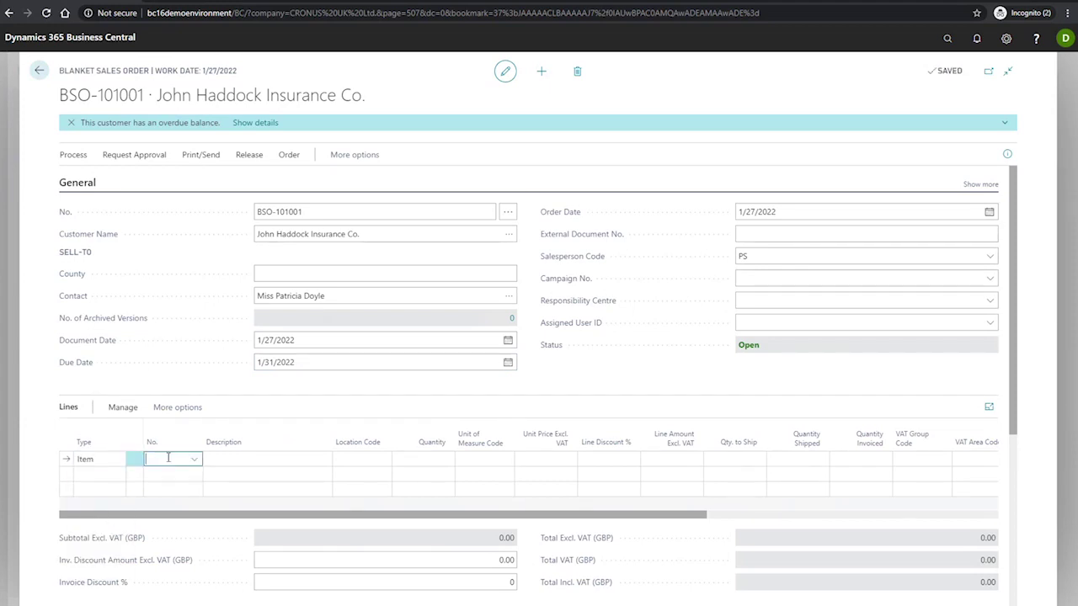
type("1900")
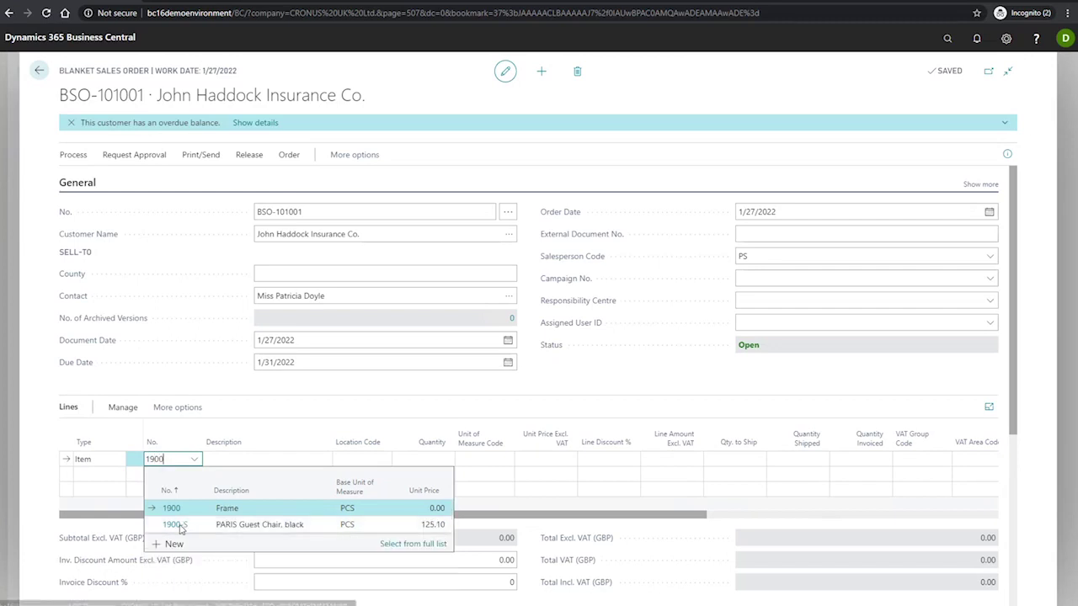
left_click(177, 524)
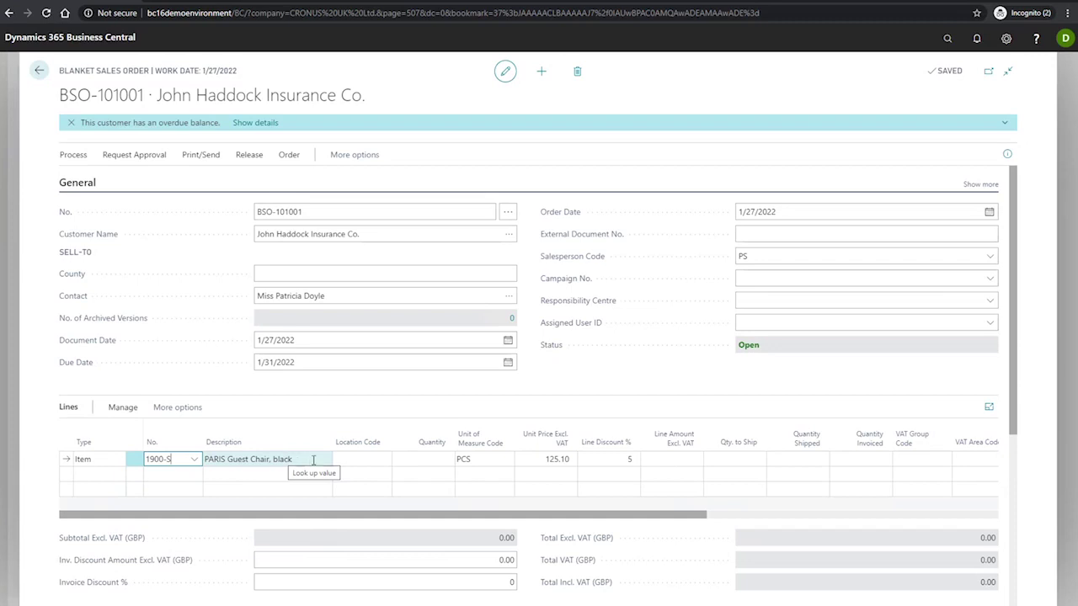
left_click(429, 459)
type("200")
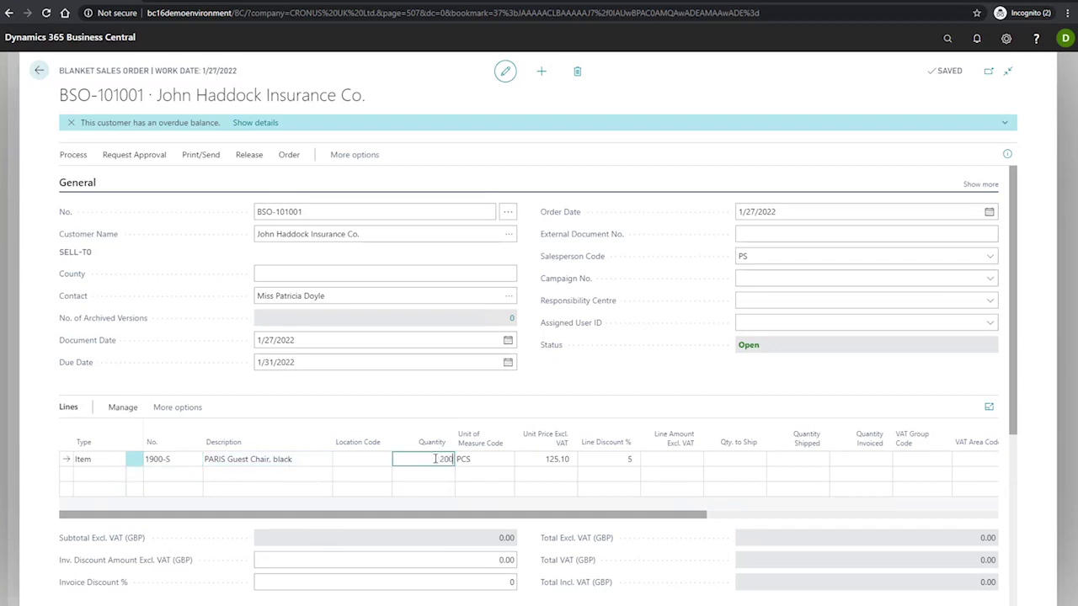
key("Tab")
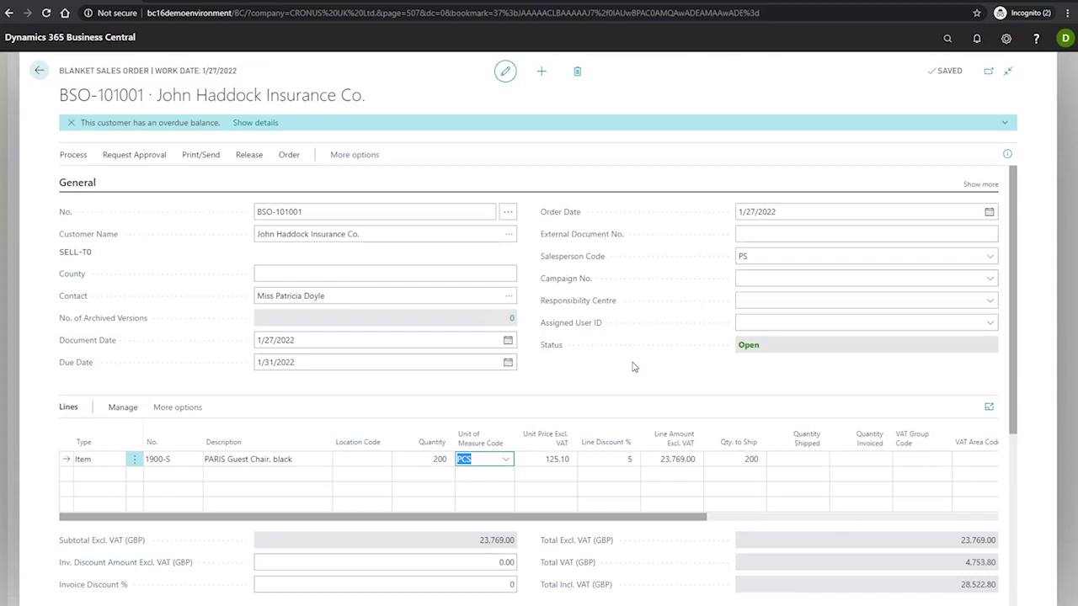
- Enter a 15% line discount on the chair line, bringing its amount to 21,267.00
left_click(625, 461)
type("5.")
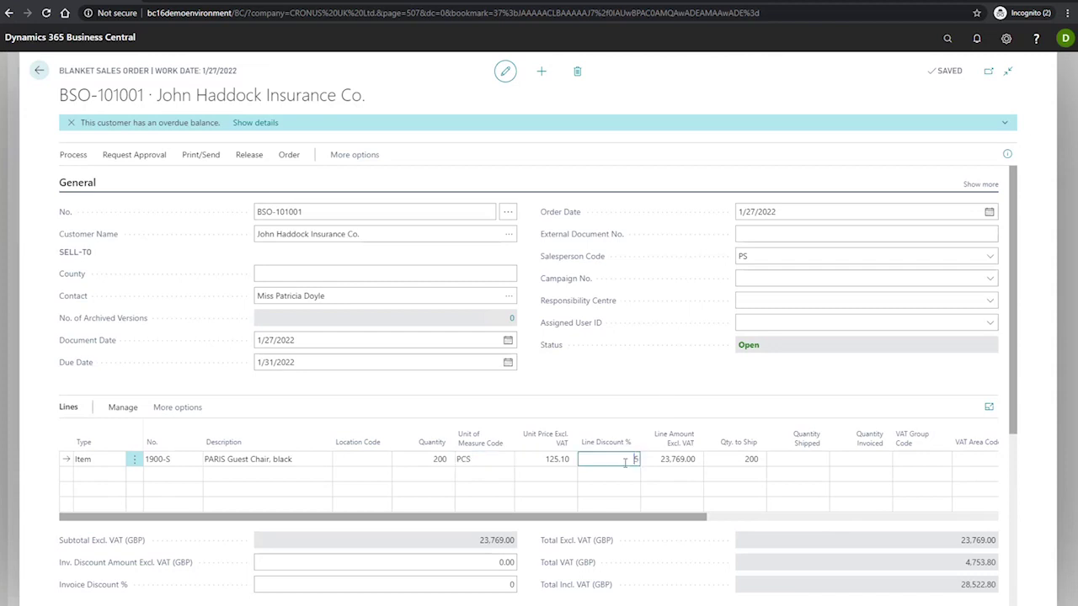
type("1")
key("Tab")
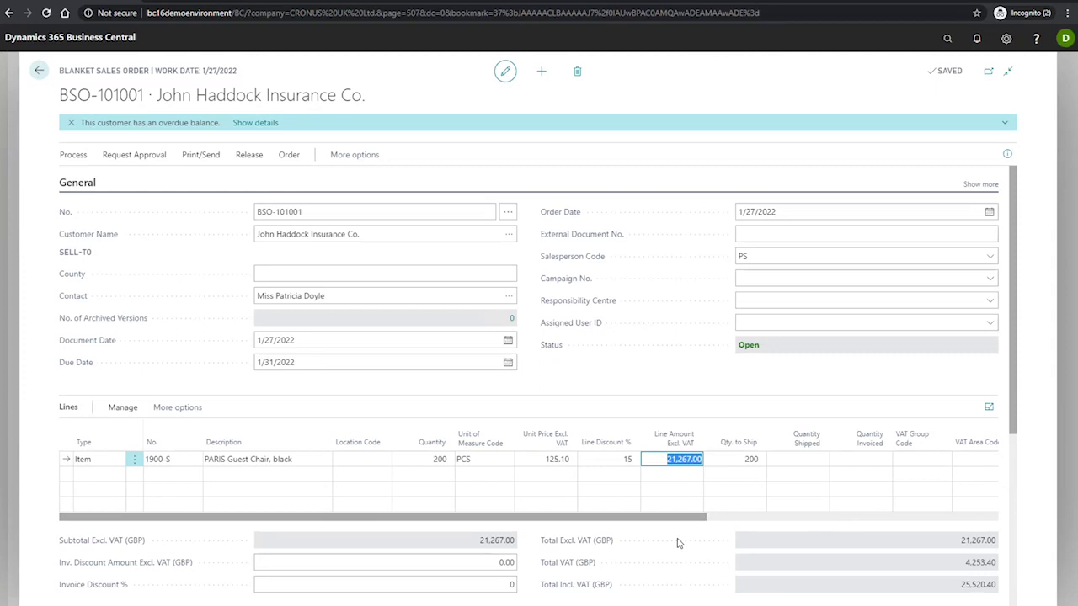
- Set the chair line's quantity to ship to 50 of the 200 ordered
left_click(736, 460)
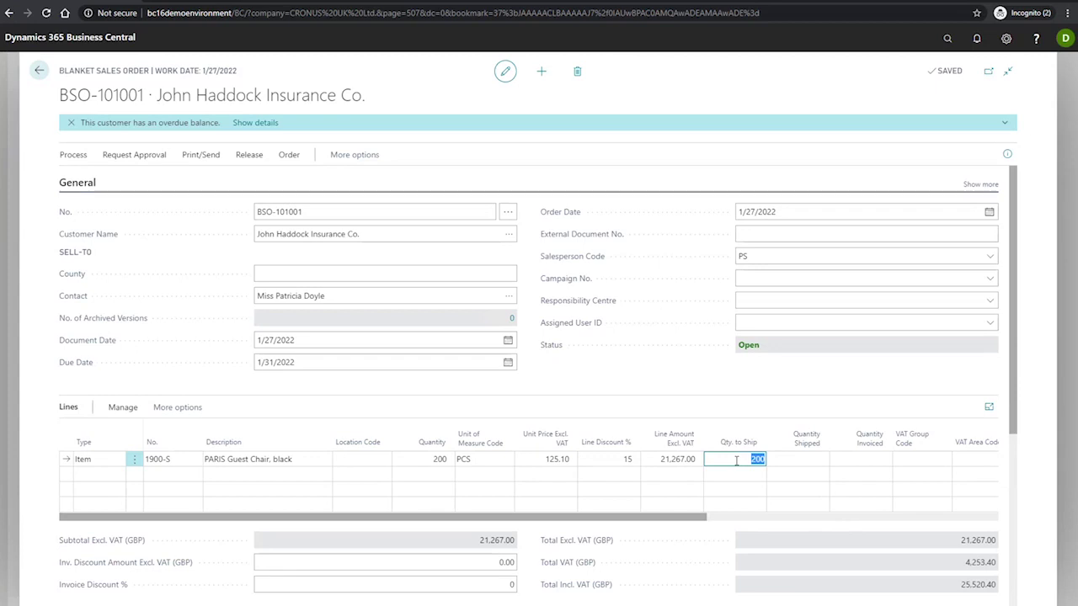
type("50")
key("Tab")
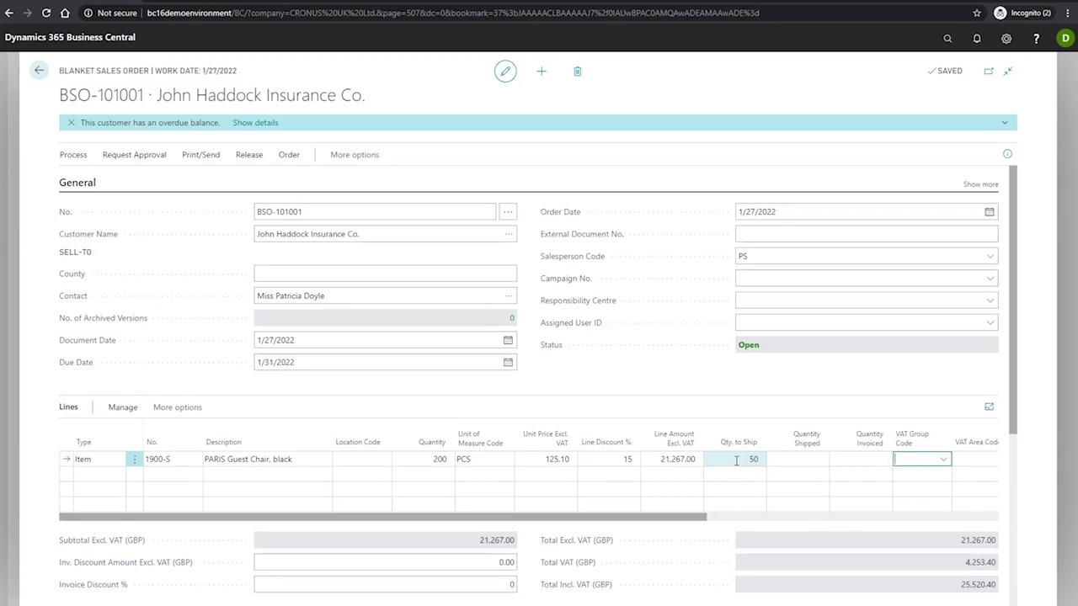
left_click(85, 156)
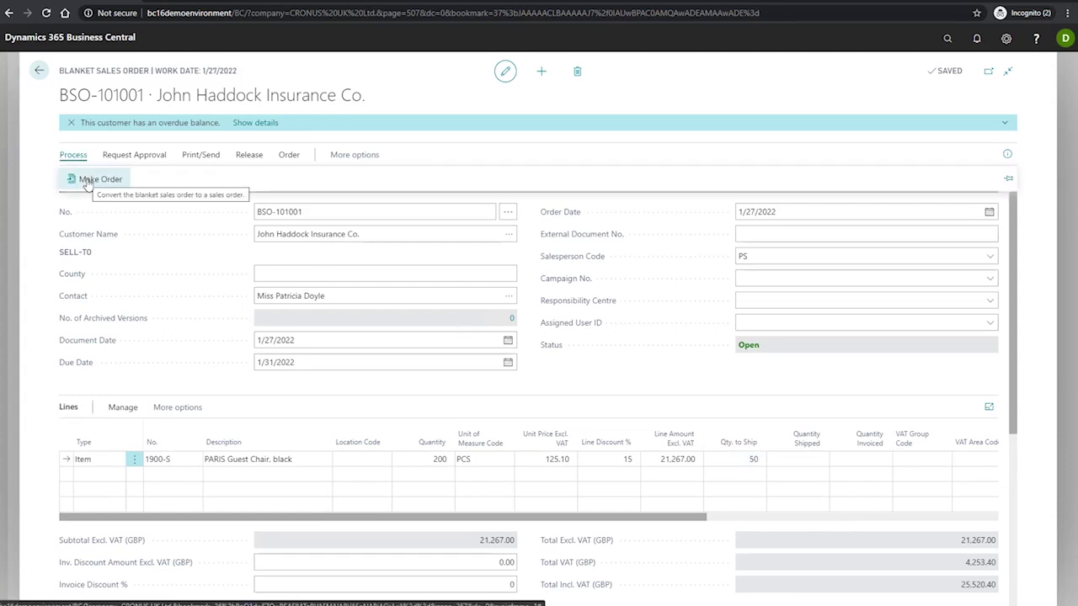
- Make a sales order from the blanket order and confirm its creation
left_click(89, 181)
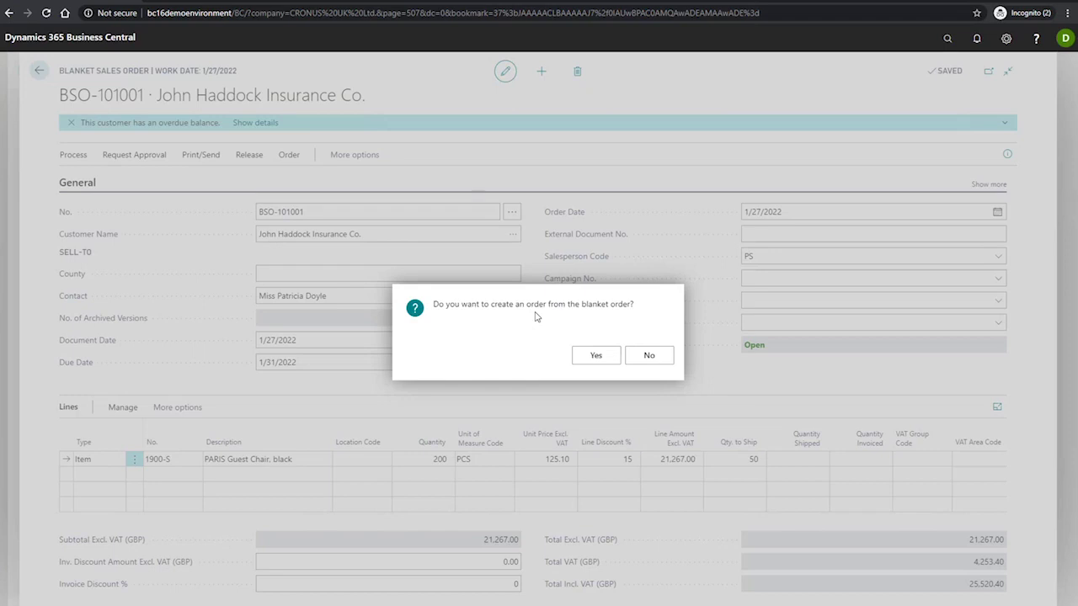
left_click(595, 357)
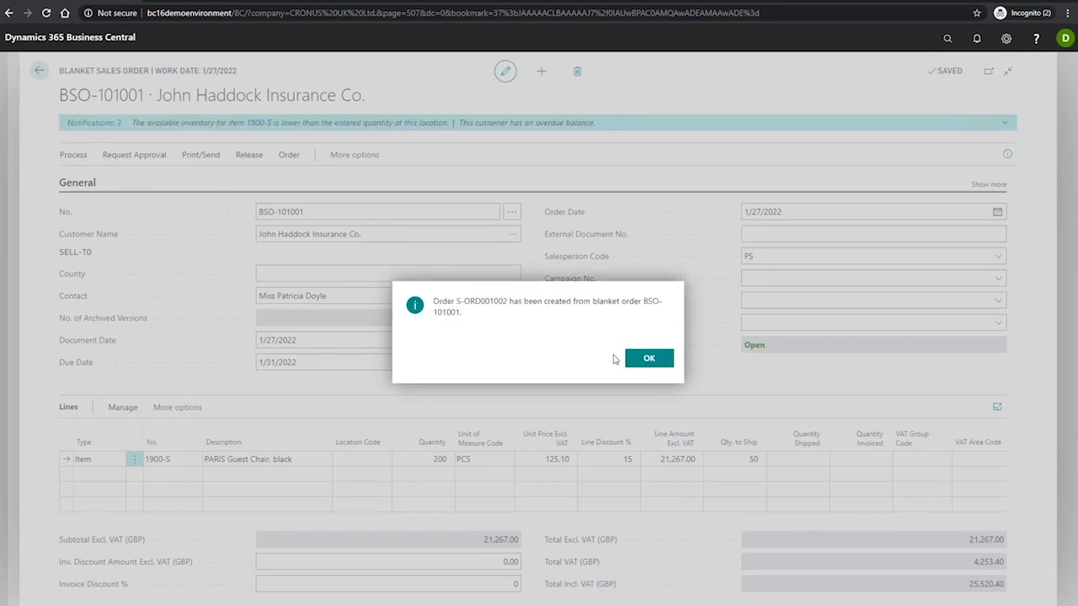
left_click(649, 358)
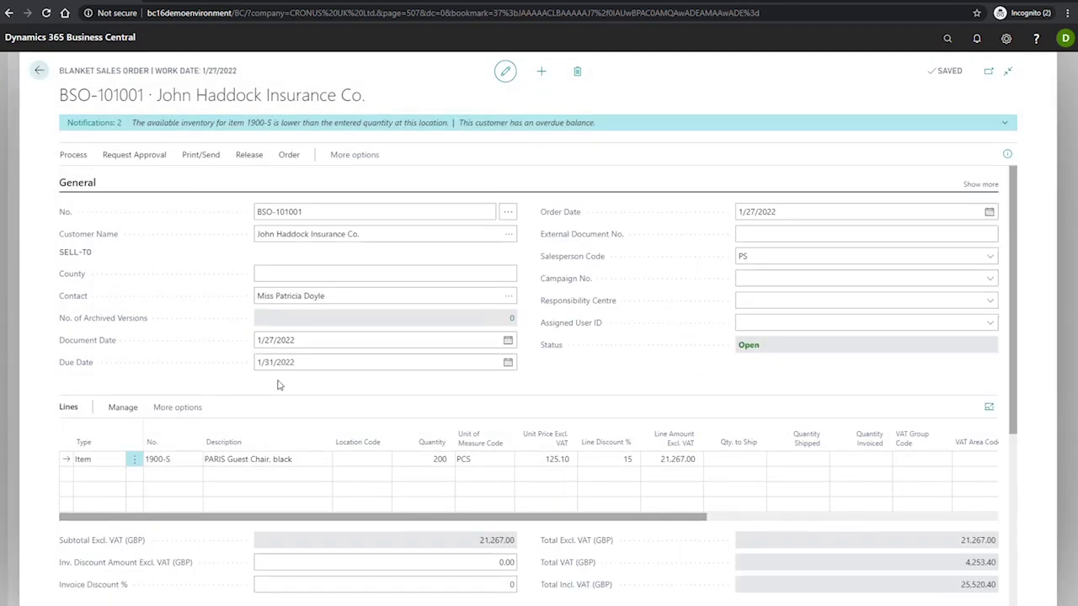
left_click(177, 408)
- Show the unposted sales order lines created from the chair line
left_click(160, 409)
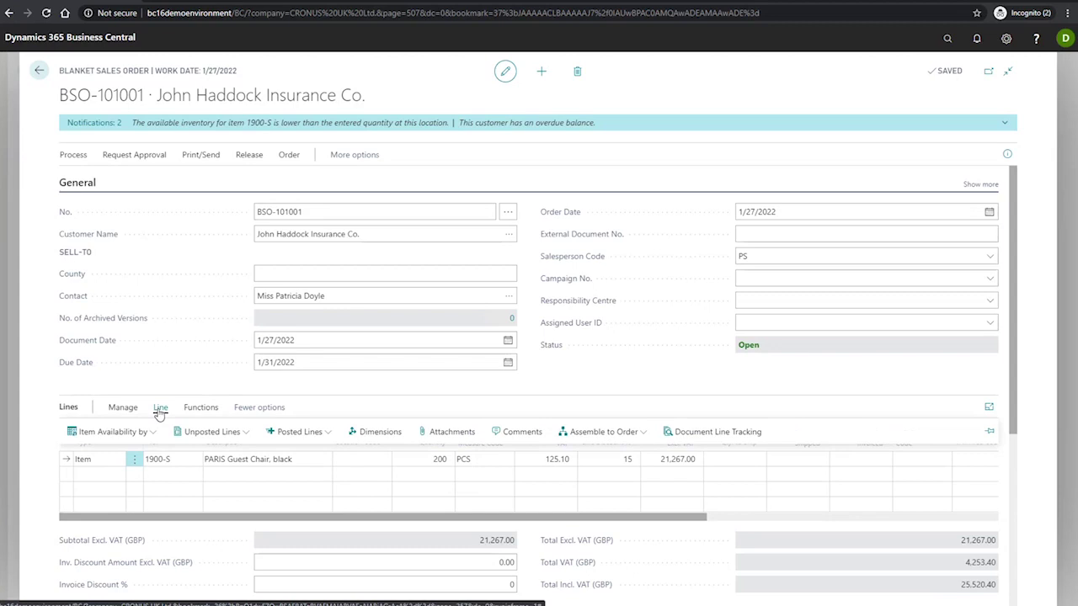
left_click(229, 433)
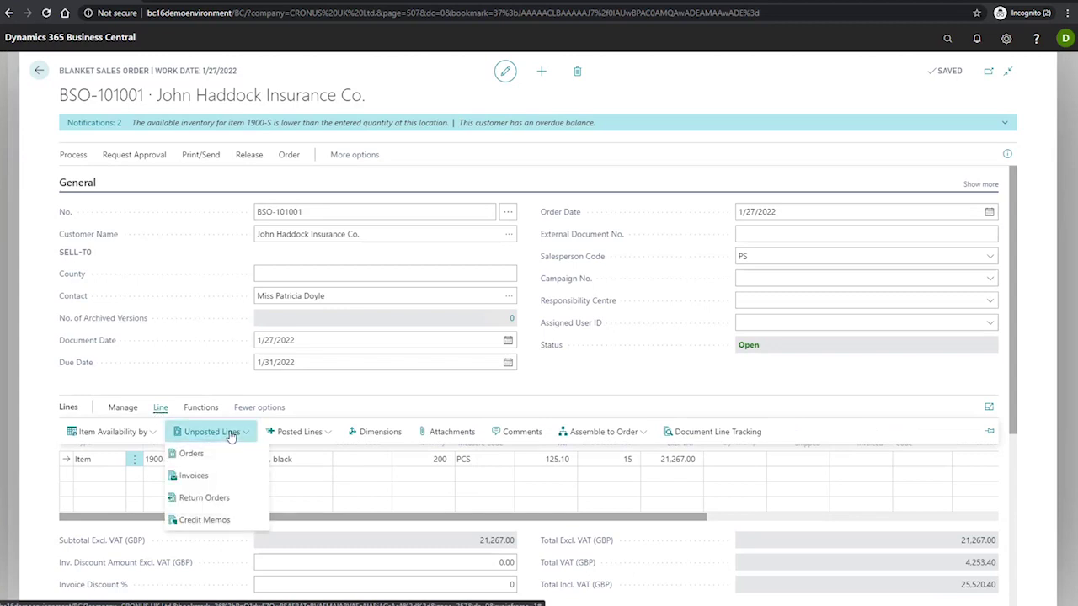
left_click(212, 453)
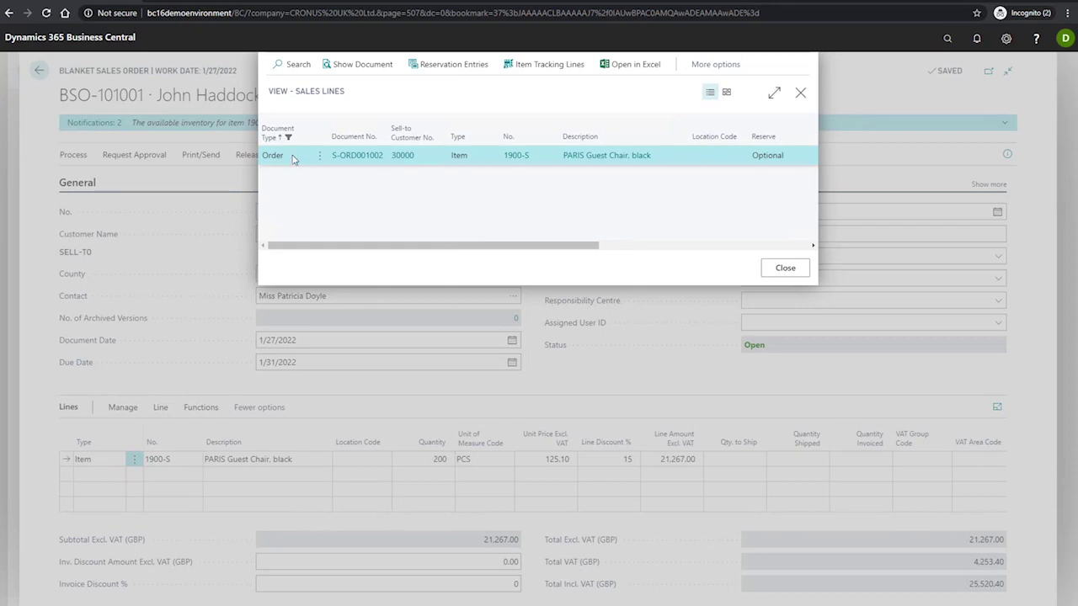
- Open linked sales order S-ORD001002 and post it with the Ship option
left_click(358, 65)
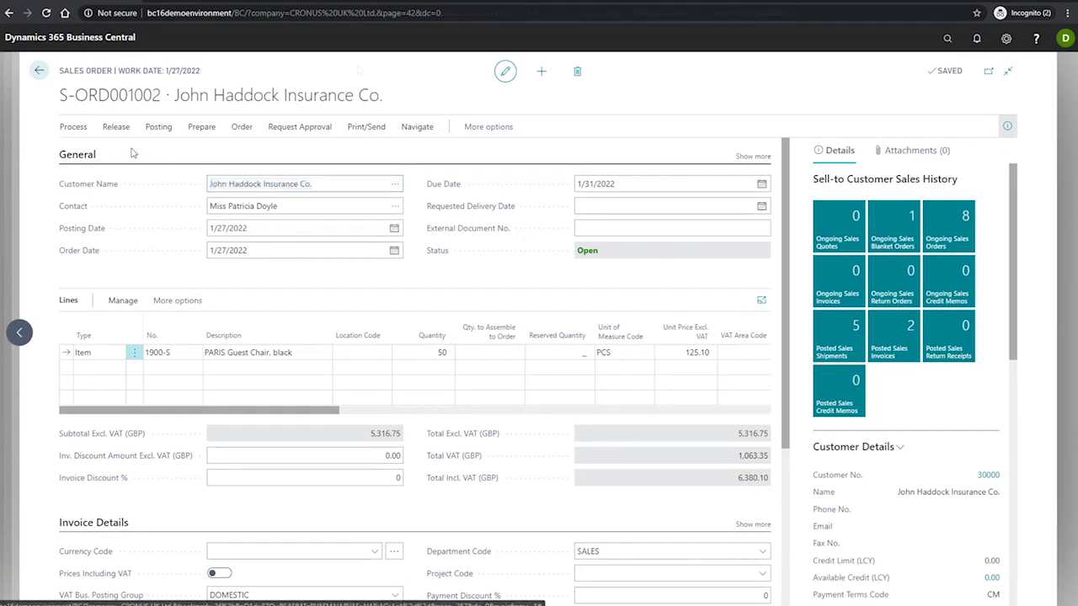
left_click(158, 132)
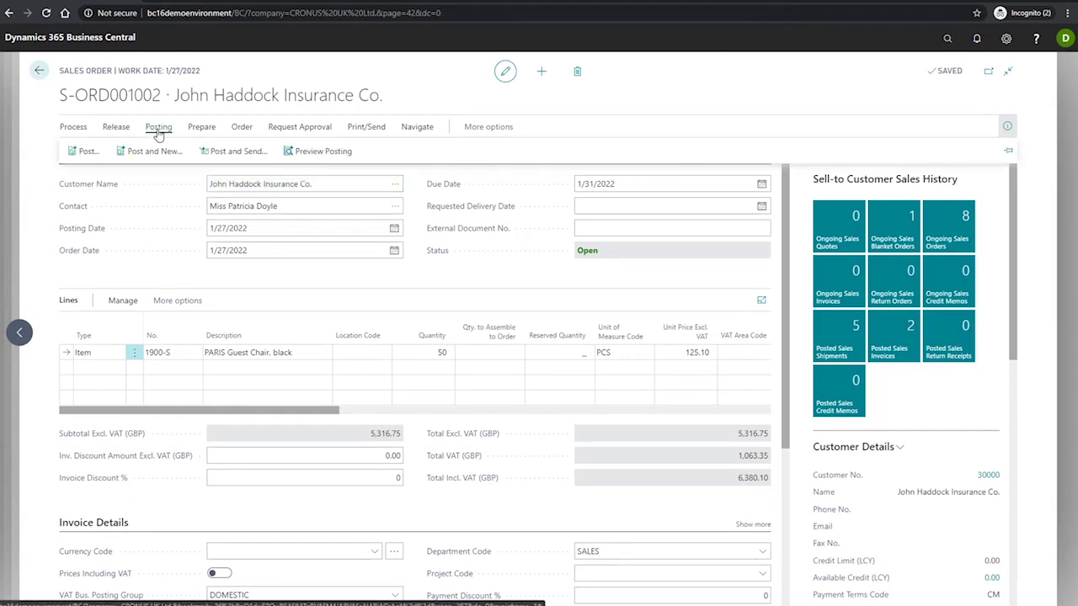
left_click(88, 153)
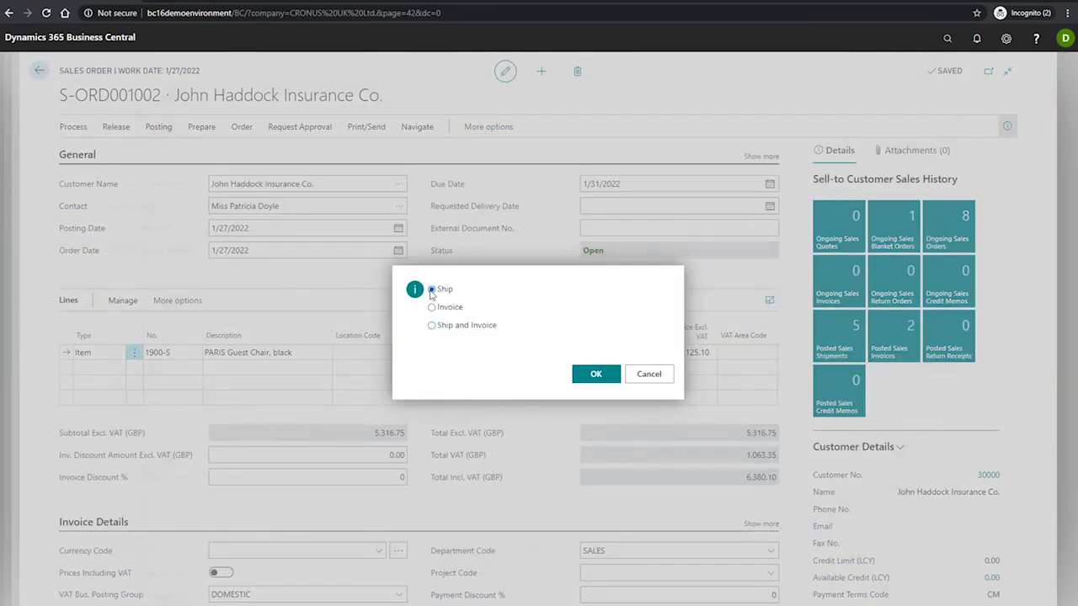
left_click(592, 376)
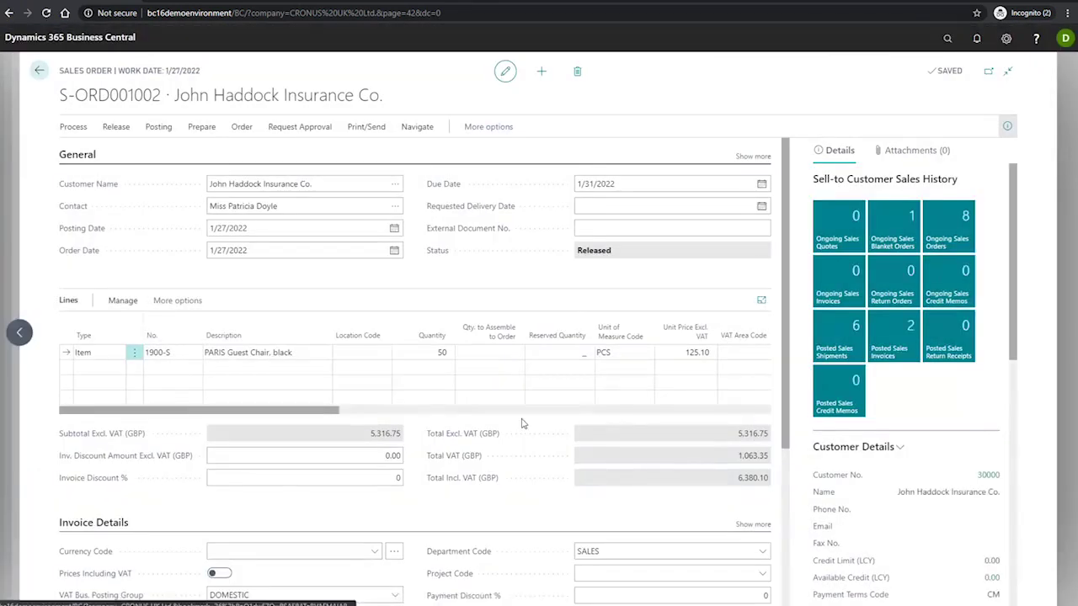
- Check Quantity Shipped shows 50, then return to blanket order BSO-101001
left_click_drag(348, 412, 495, 362)
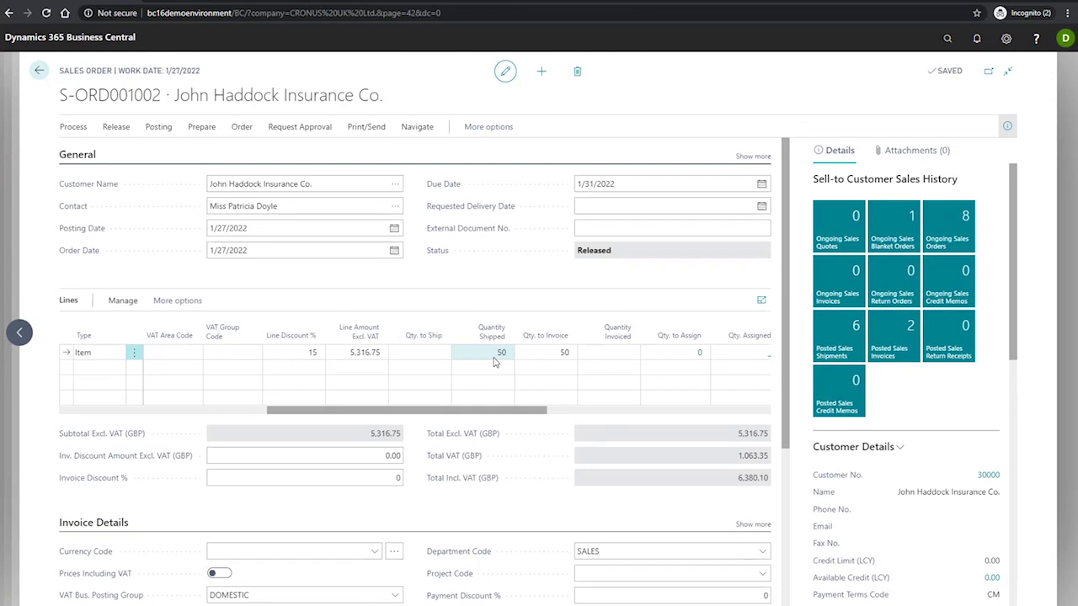
key("alt+Left")
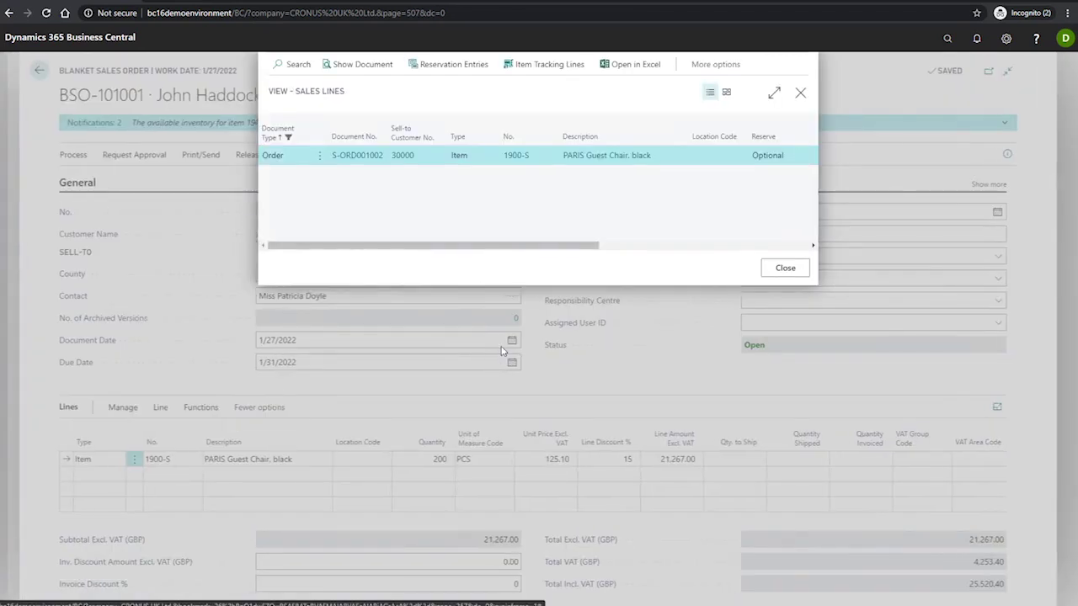
key("Escape")
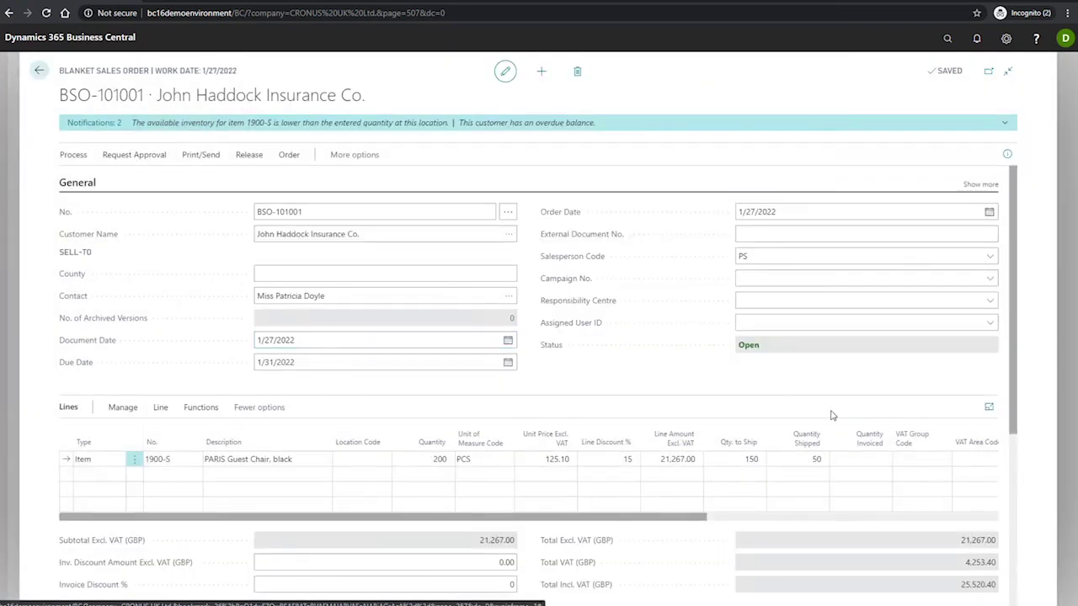